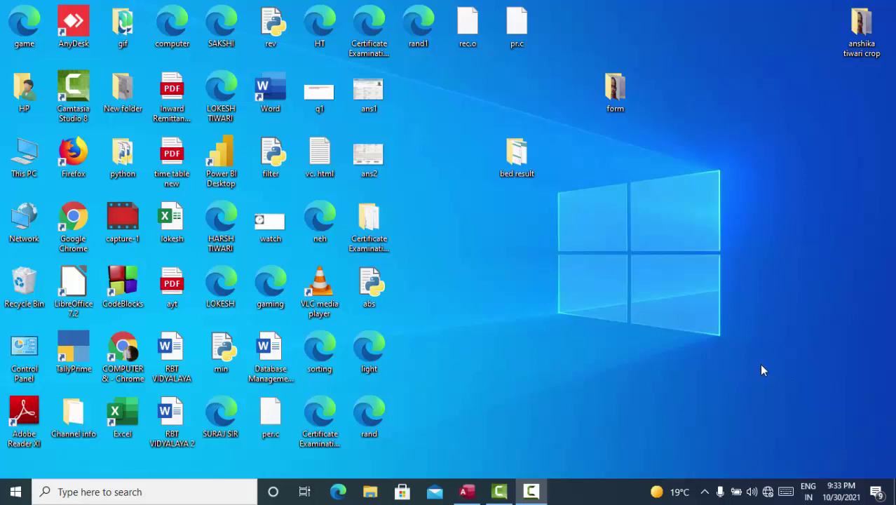
Refresh the desktop four times from its right-click menu.
{"action": "right_click", "coordinate": [664, 70]}
{"action": "left_click", "coordinate": [694, 109]}
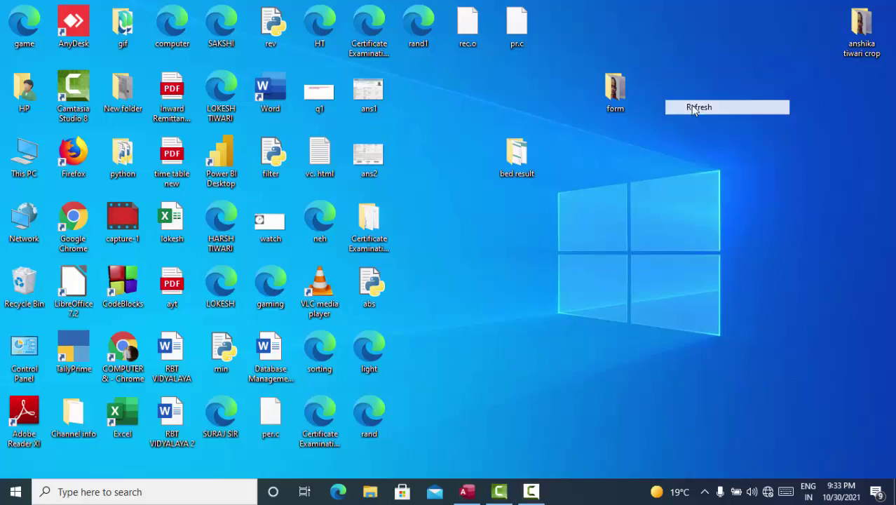
{"action": "right_click", "coordinate": [691, 104]}
{"action": "left_click", "coordinate": [729, 143]}
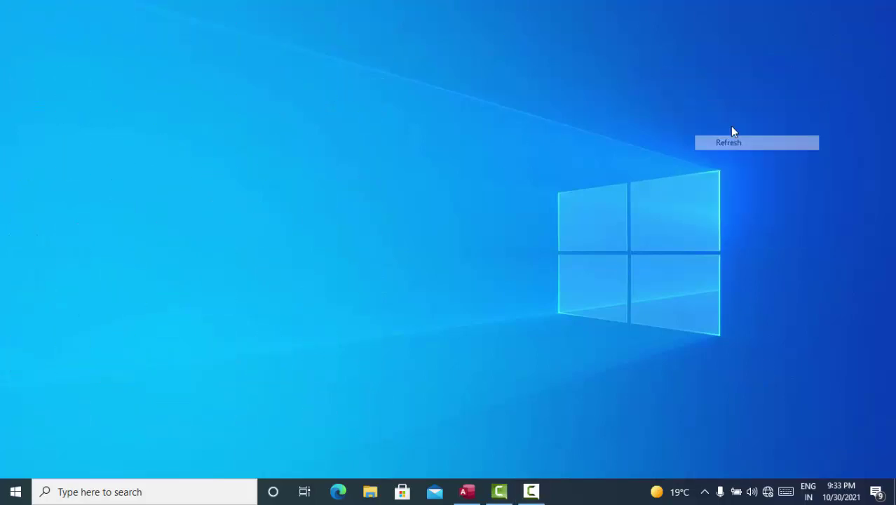
{"action": "right_click", "coordinate": [729, 120]}
{"action": "left_click", "coordinate": [750, 158]}
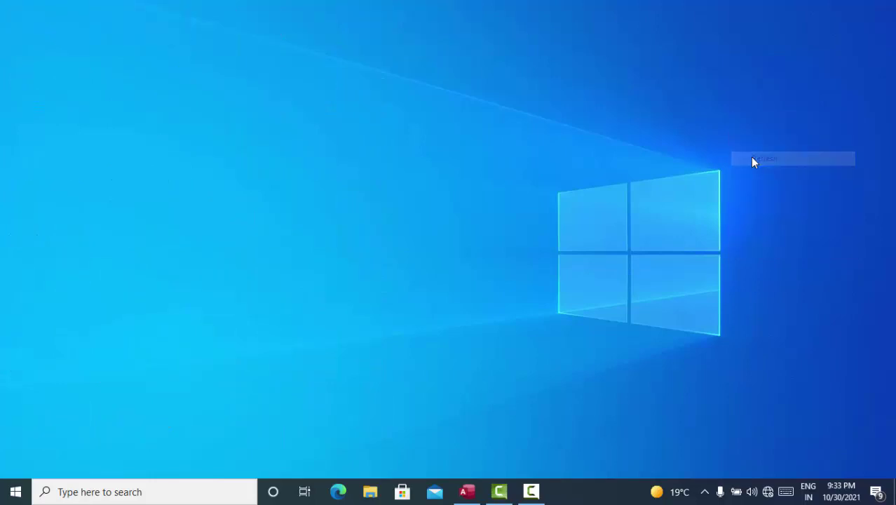
{"action": "right_click", "coordinate": [756, 167]}
{"action": "left_click", "coordinate": [769, 201]}
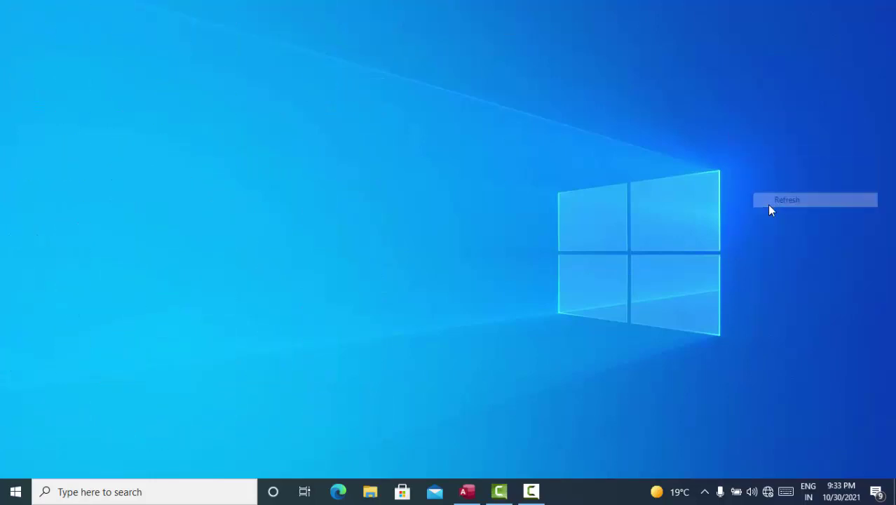
Bring back the Table1 datasheet, select its new-record row, and show the Create options.
{"action": "left_click", "coordinate": [467, 493]}
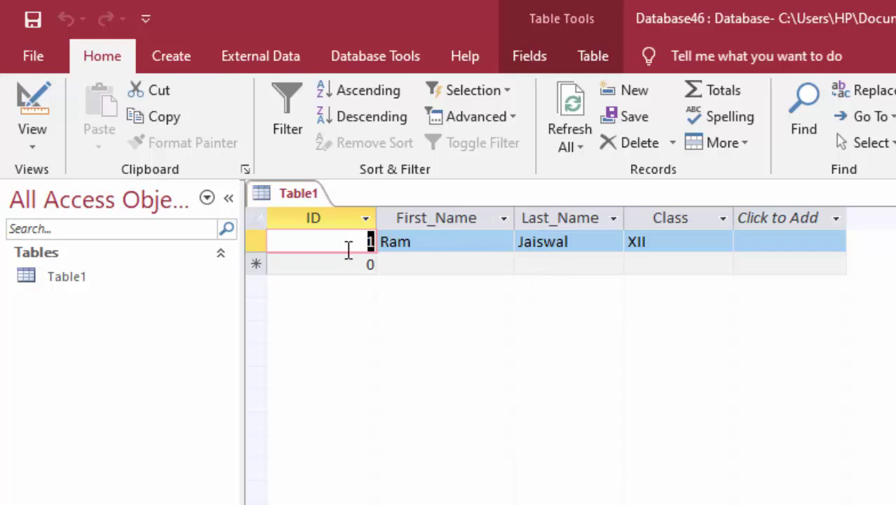
{"action": "left_click", "coordinate": [436, 264]}
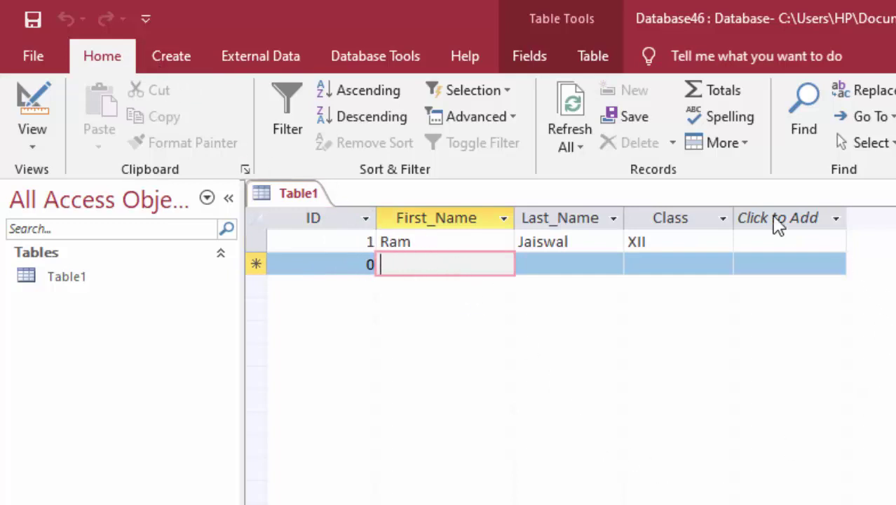
{"action": "left_click", "coordinate": [155, 56]}
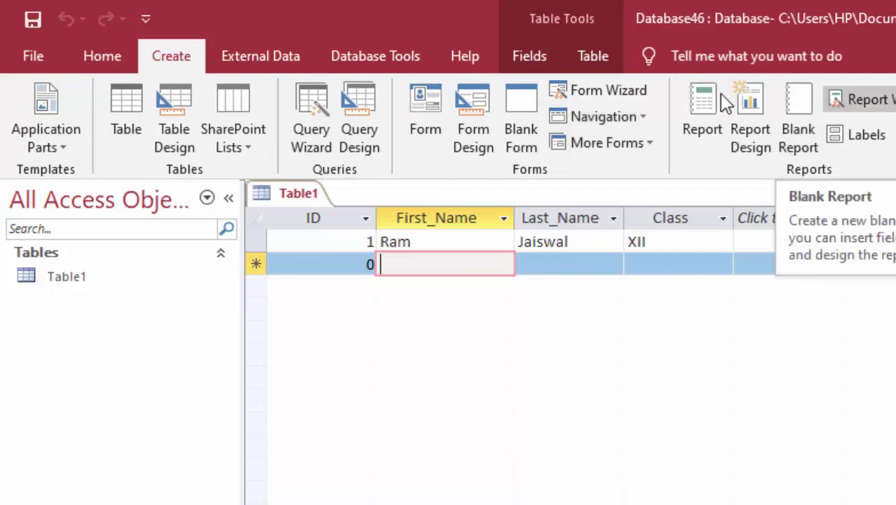
Start a Query Design, close Show Table without adding tables, and switch Query1 to SQL View.
{"action": "left_click", "coordinate": [356, 105]}
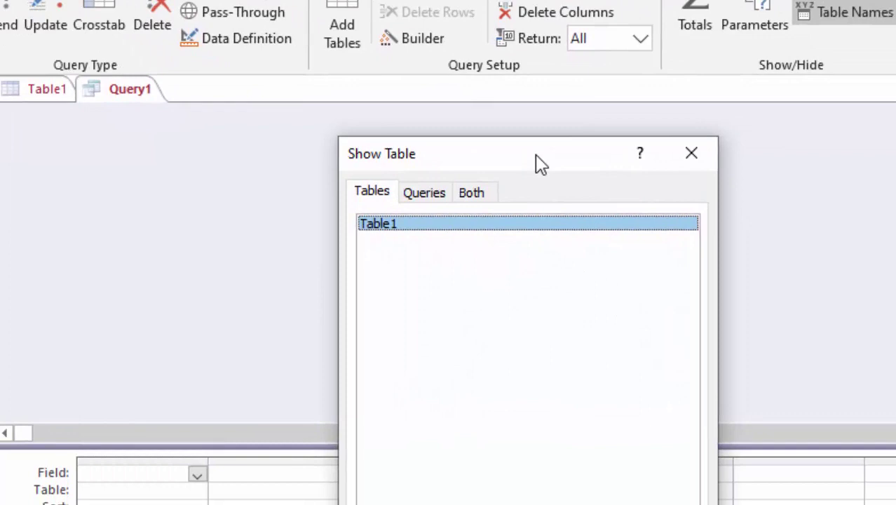
{"action": "left_click_drag", "start_coordinate": [670, 220], "coordinate": [500, 87]}
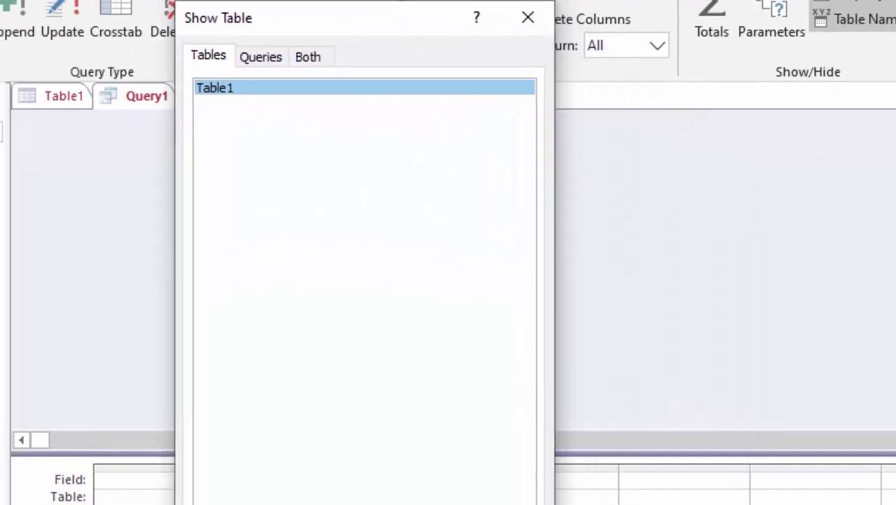
{"action": "left_click", "coordinate": [520, 501]}
{"action": "left_click", "coordinate": [30, 97]}
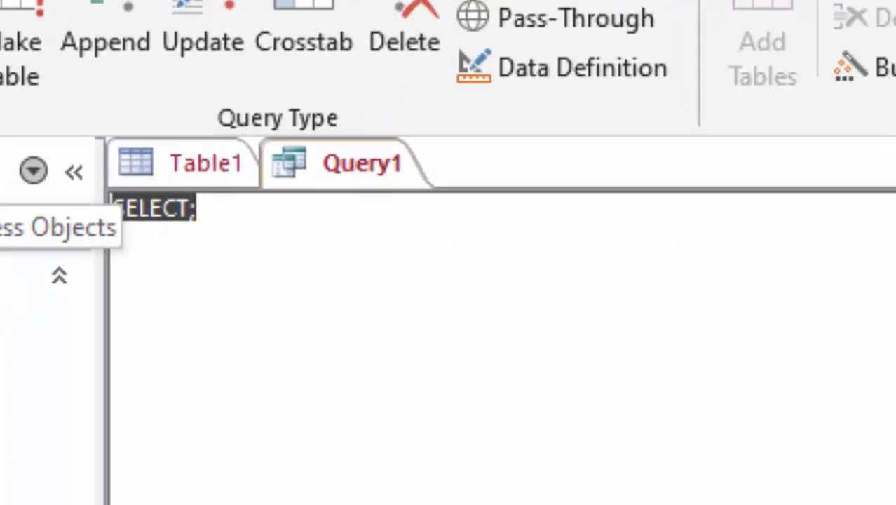
Replace SELECT; with 'insert into Table1 values(2 ,' and check Table1's columns.
{"action": "key", "text": "Delete"}
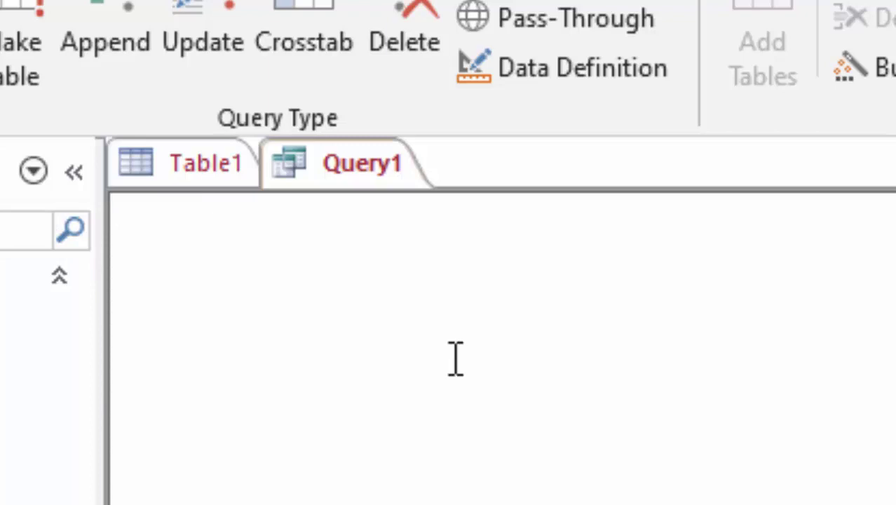
{"action": "type", "text": "insert "}
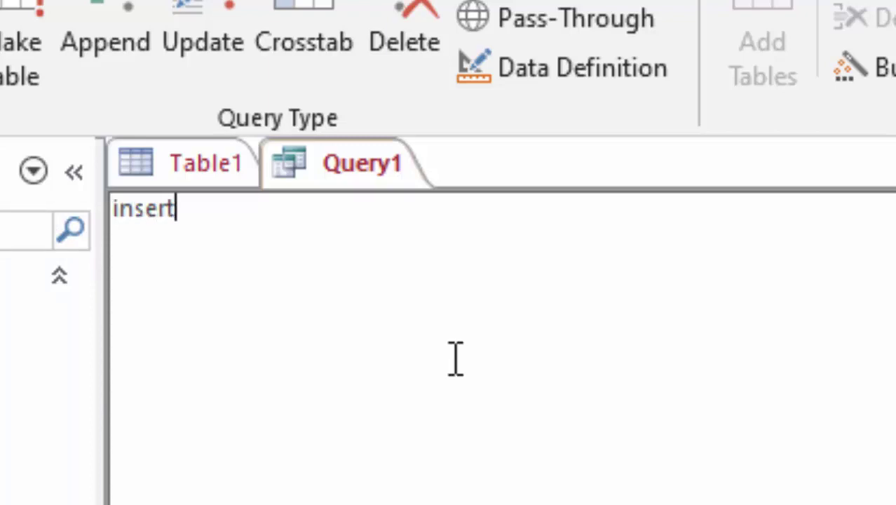
{"action": "type", "text": "in"}
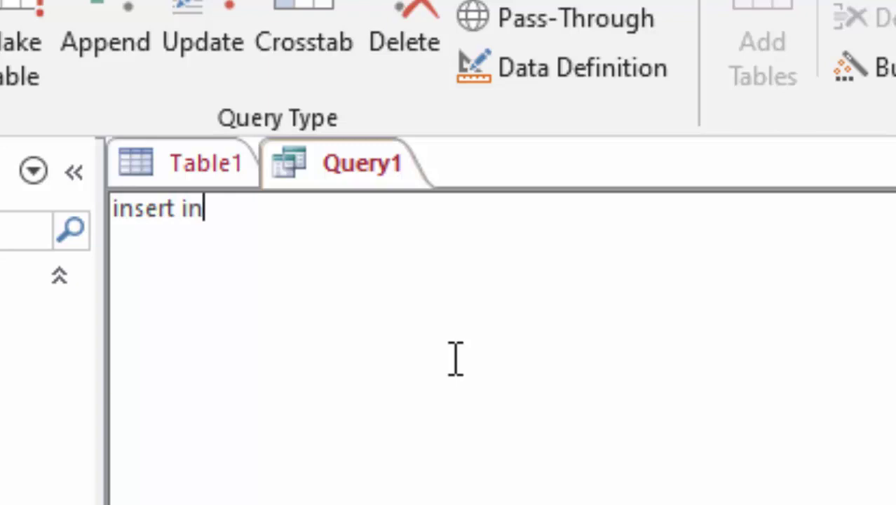
{"action": "type", "text": "to "}
{"action": "type", "text": "Ta"}
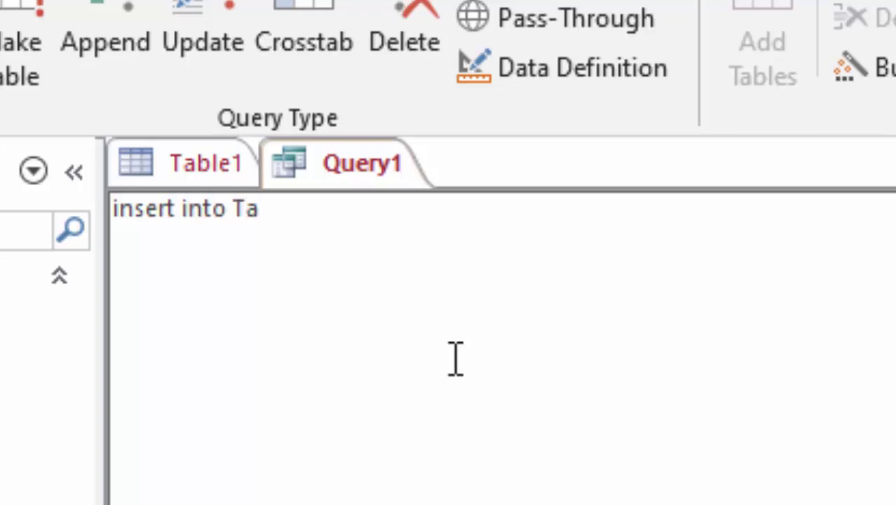
{"action": "type", "text": "ble1"}
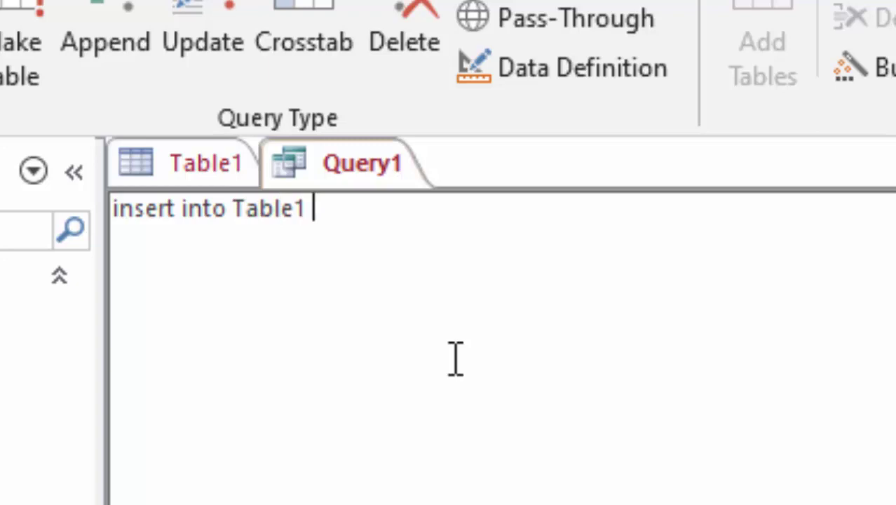
{"action": "type", "text": " va"}
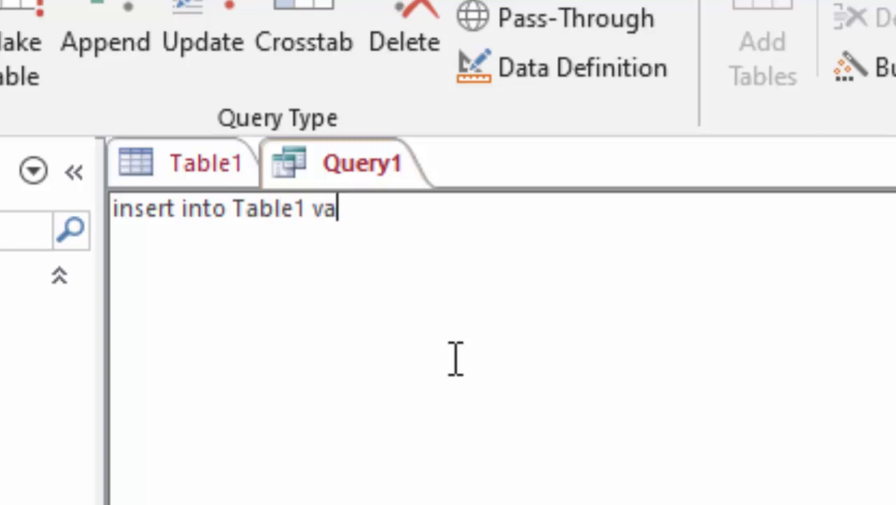
{"action": "type", "text": "lues"}
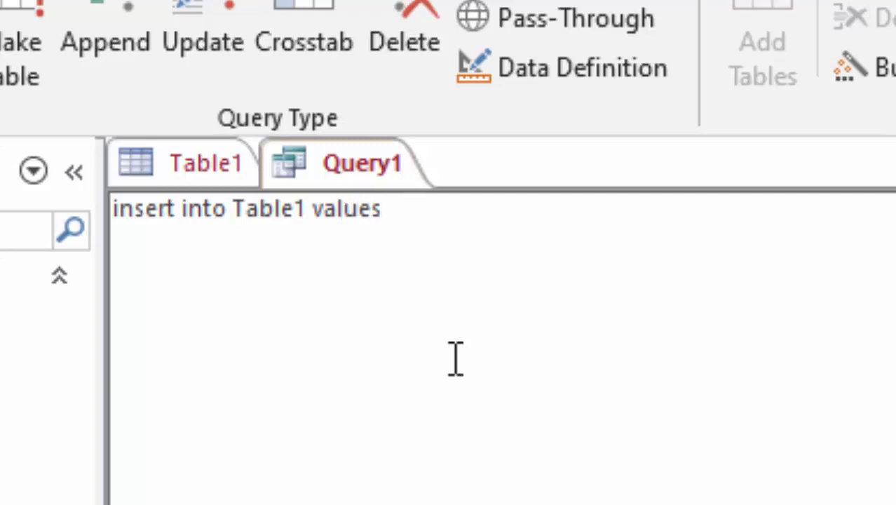
{"action": "type", "text": "(2"}
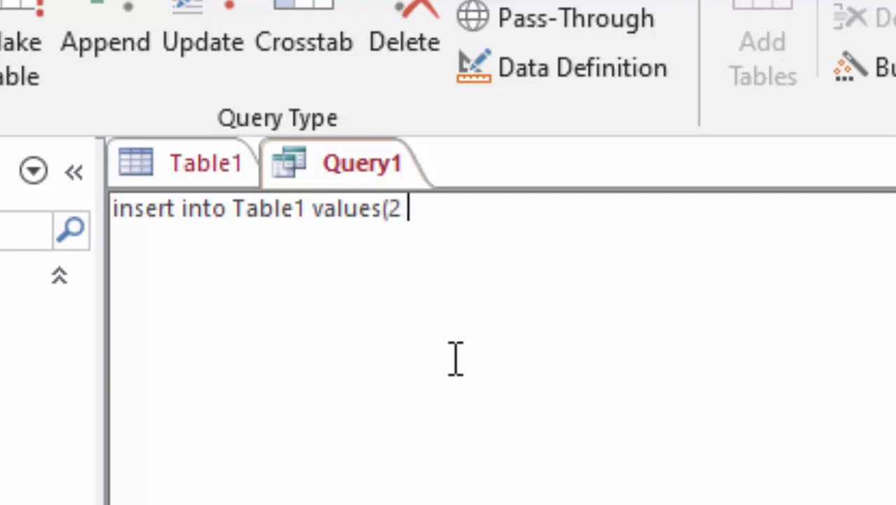
{"action": "type", "text": " ,"}
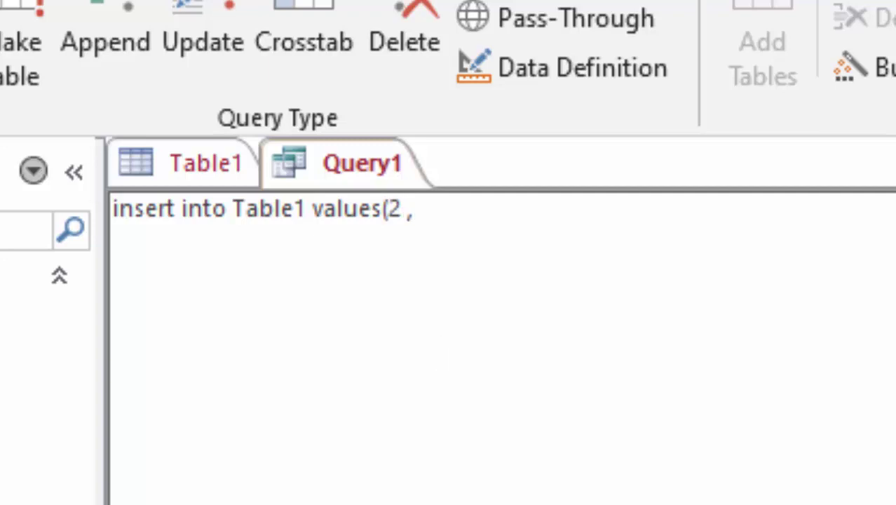
{"action": "left_click", "coordinate": [174, 163]}
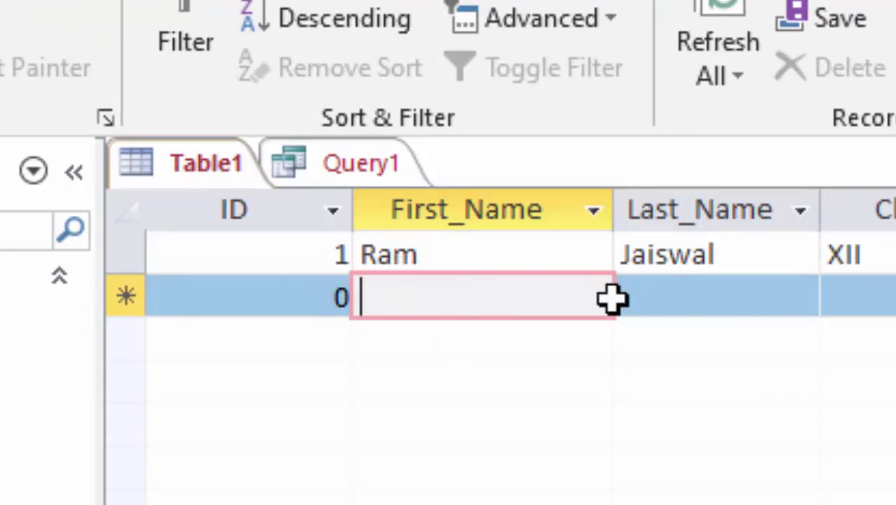
Finish the statement with the student's quoted first and last names and 'VIII');.
{"action": "left_click", "coordinate": [364, 164]}
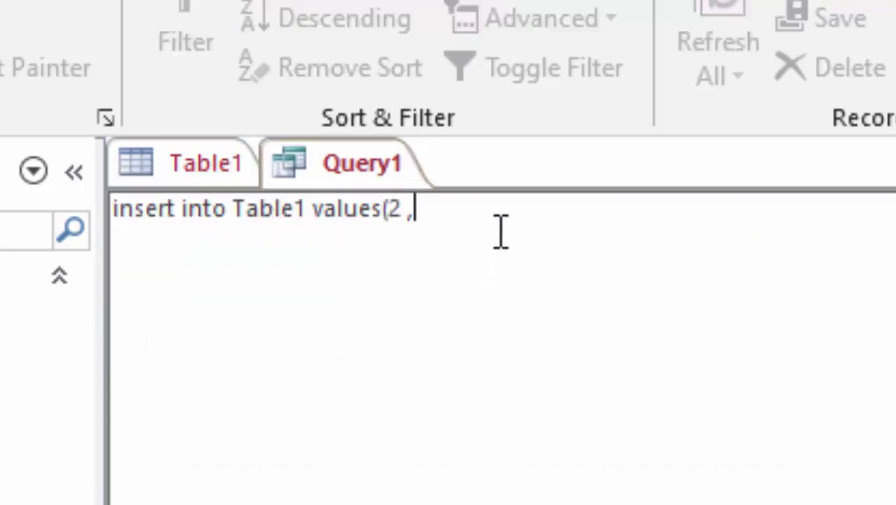
{"action": "type", "text": ",'"}
{"action": "type", "text": "Raj"}
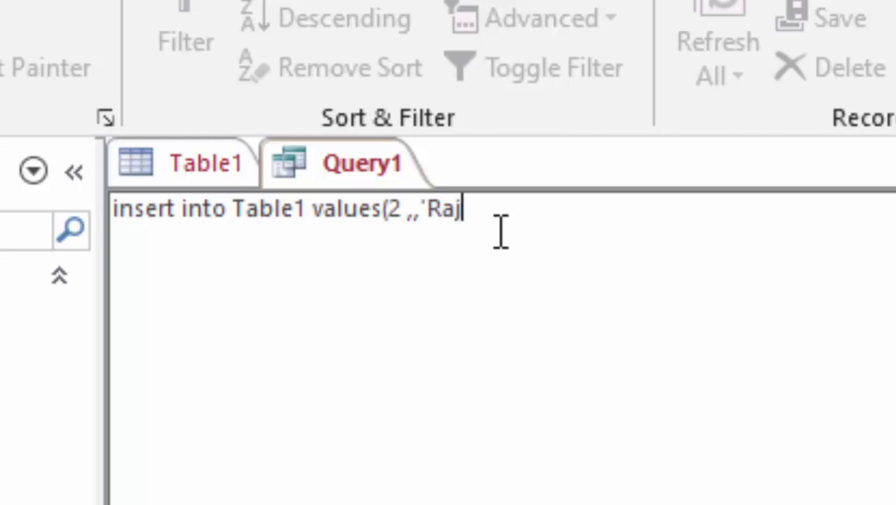
{"action": "type", "text": "esh'"}
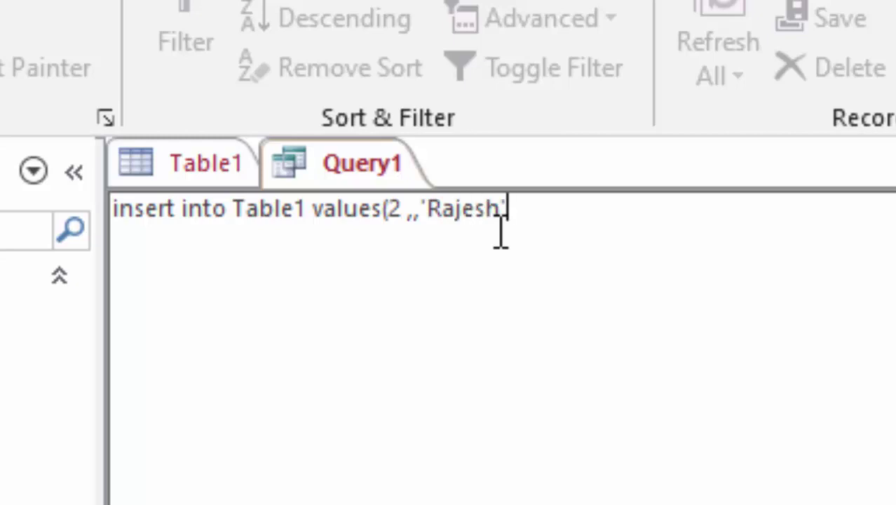
{"action": "type", "text": ","}
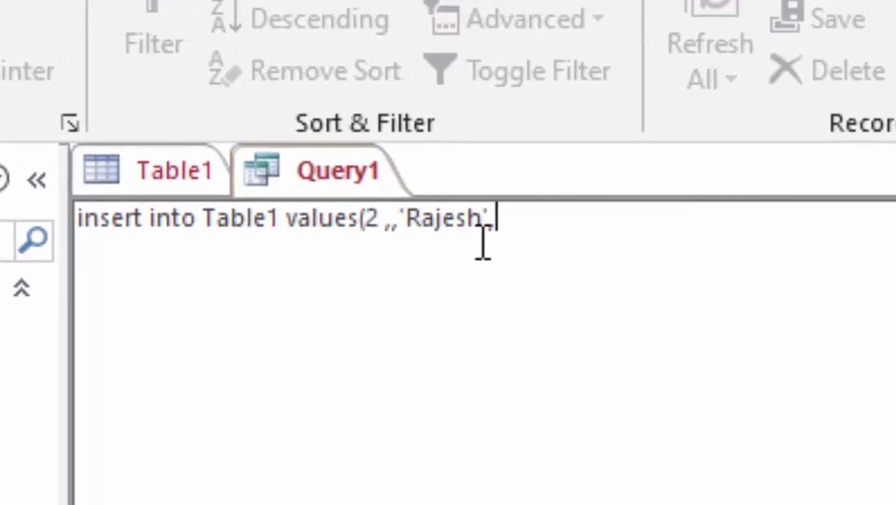
{"action": "type", "text": "'"}
{"action": "type", "text": "Singh"}
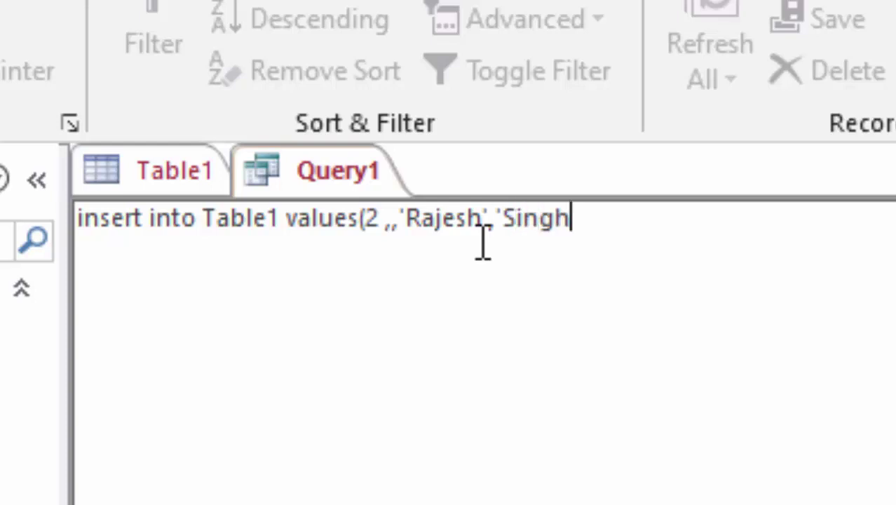
{"action": "type", "text": "',"}
{"action": "type", "text": "V"}
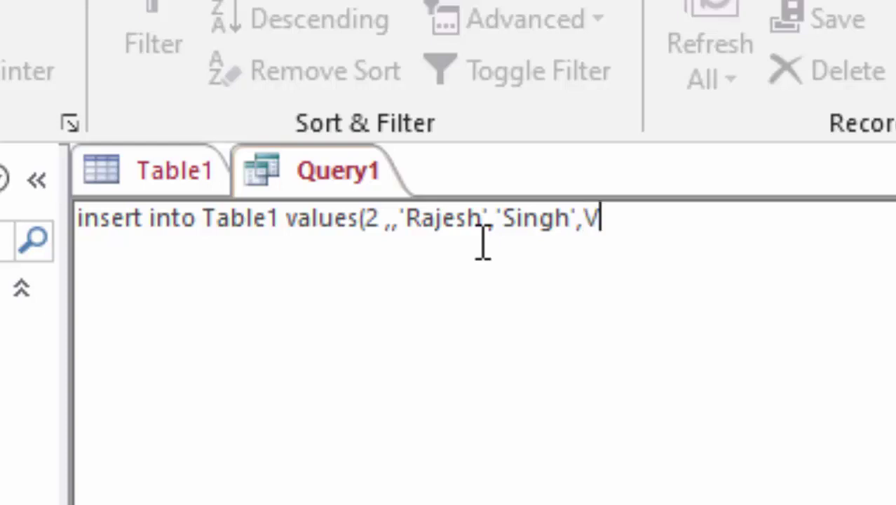
{"action": "type", "text": "II"}
{"action": "type", "text": "I"}
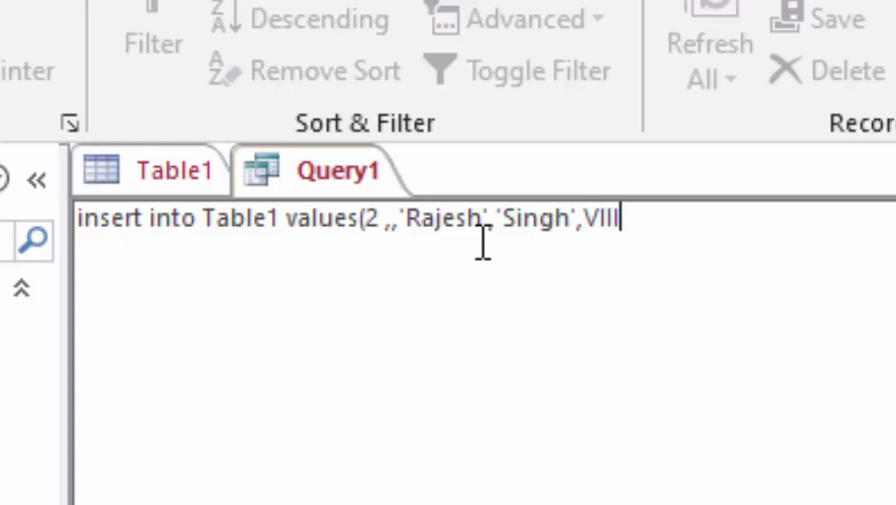
{"action": "left_click_drag", "start_coordinate": [620, 221], "coordinate": [602, 242]}
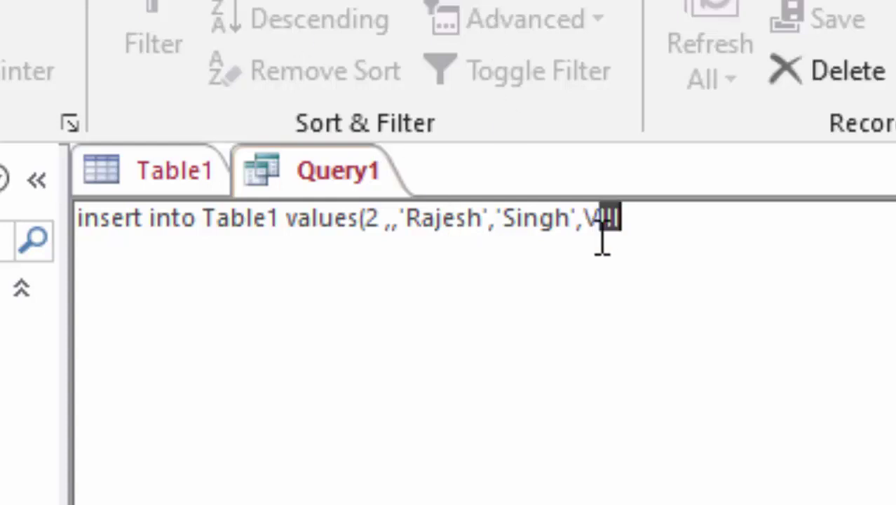
{"action": "left_click", "coordinate": [592, 225]}
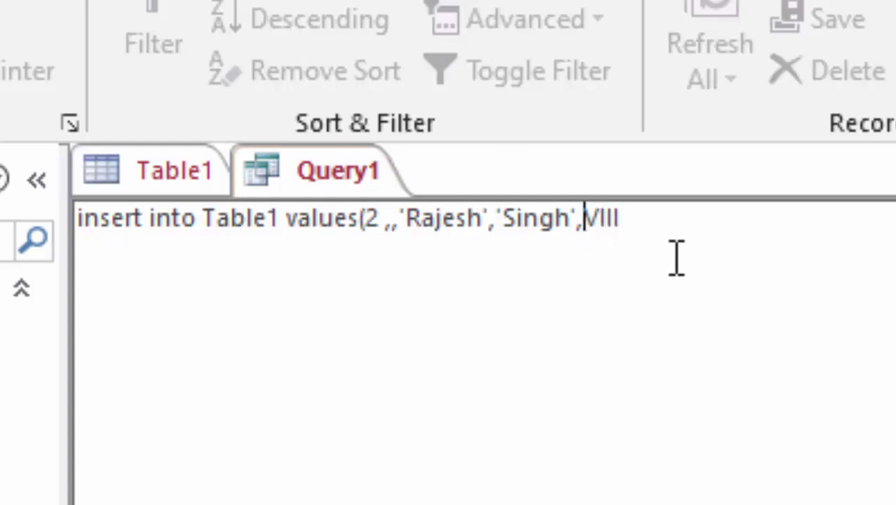
{"action": "type", "text": "'"}
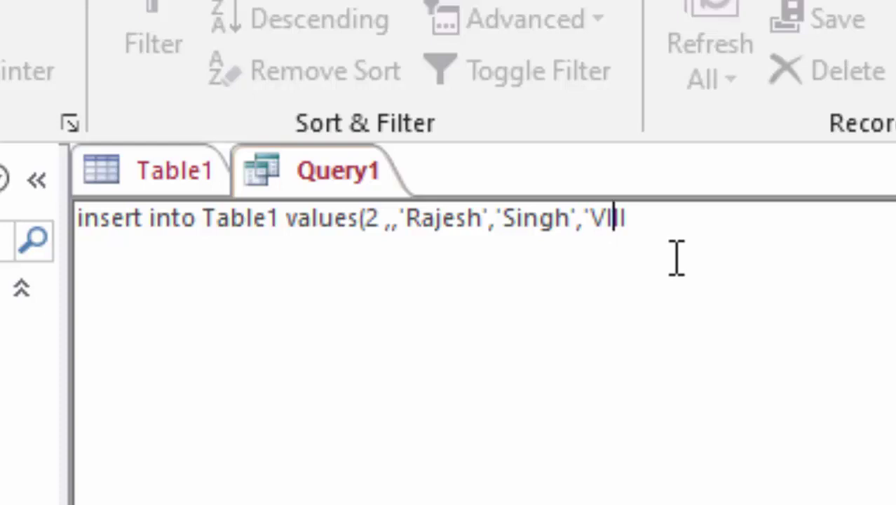
{"action": "key", "text": "Right"}
{"action": "key", "text": "Right"}
{"action": "type", "text": "')"}
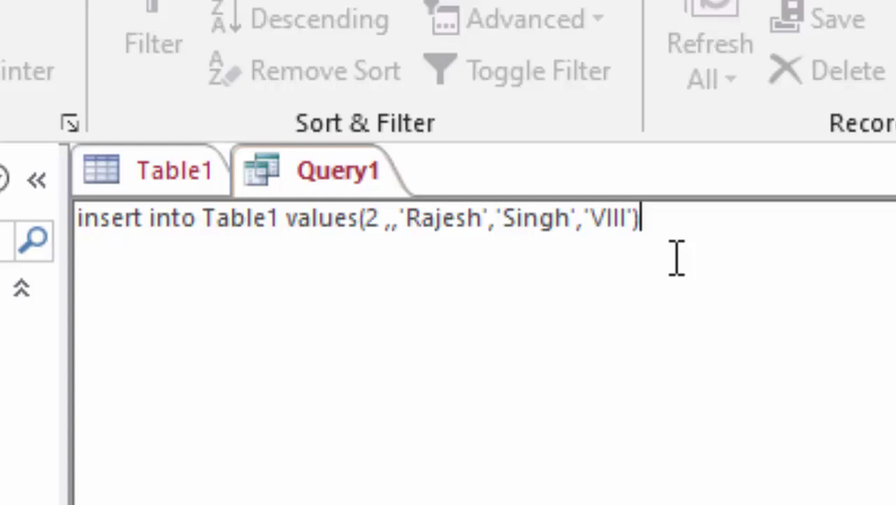
{"action": "type", "text": ";"}
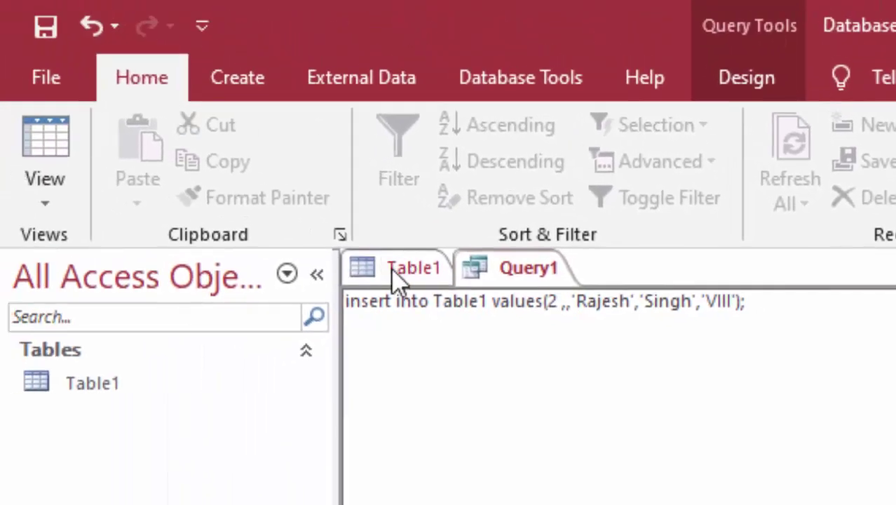
Close Table1, run Query1, and dismiss the INSERT INTO syntax error.
{"action": "right_click", "coordinate": [398, 280]}
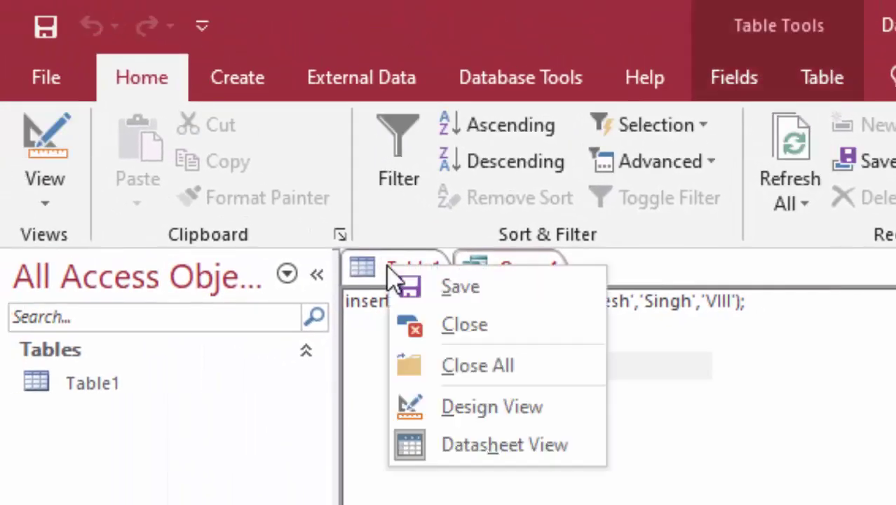
{"action": "left_click", "coordinate": [443, 328]}
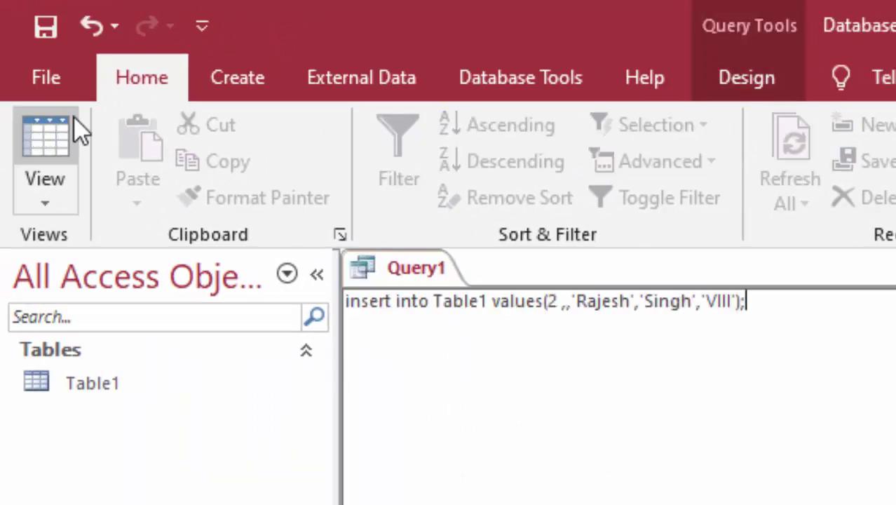
{"action": "left_click", "coordinate": [750, 84]}
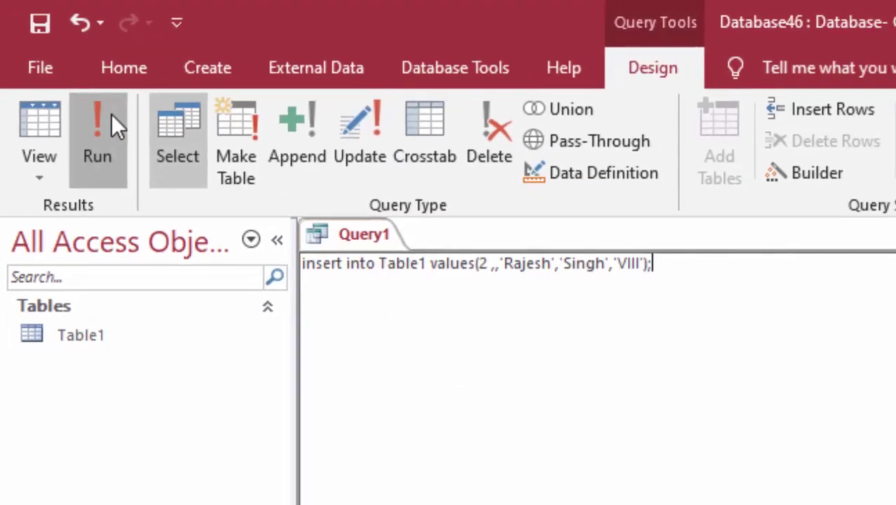
{"action": "left_click", "coordinate": [122, 143]}
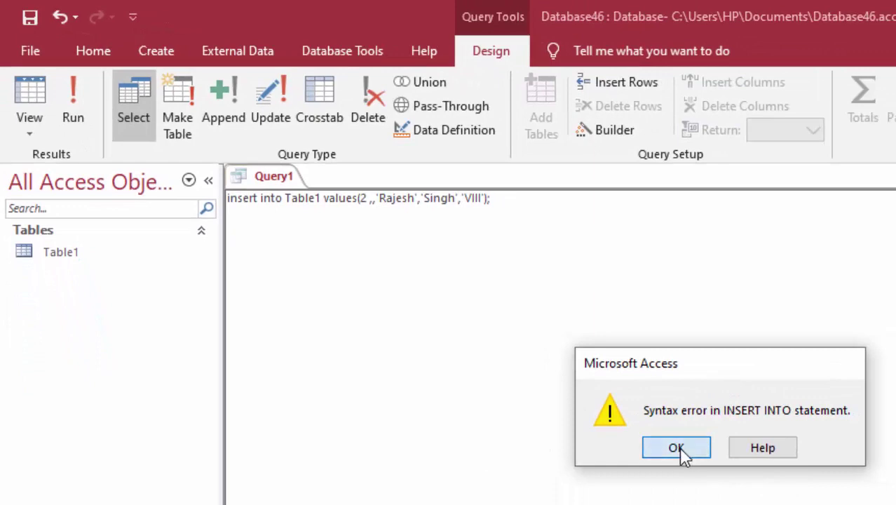
{"action": "left_click", "coordinate": [729, 478]}
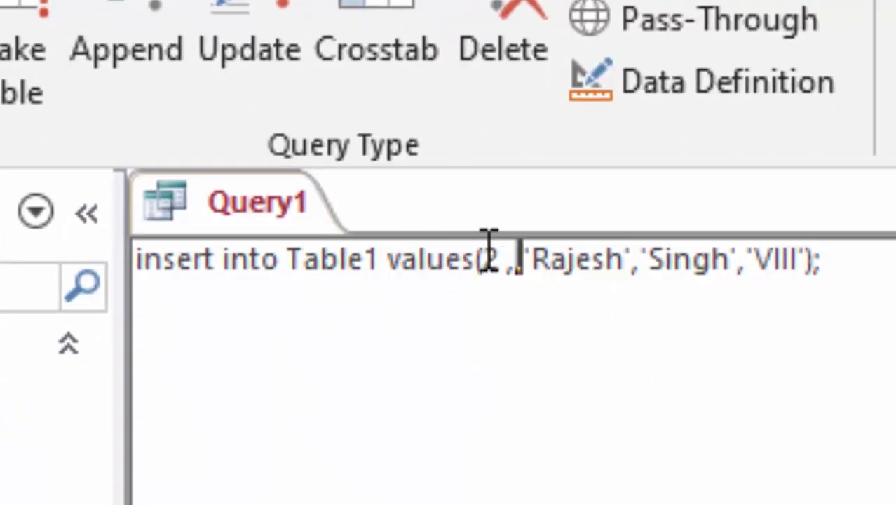
Delete the extra comma after 2, rerun Query1, and confirm appending one row.
{"action": "type", "text": ","}
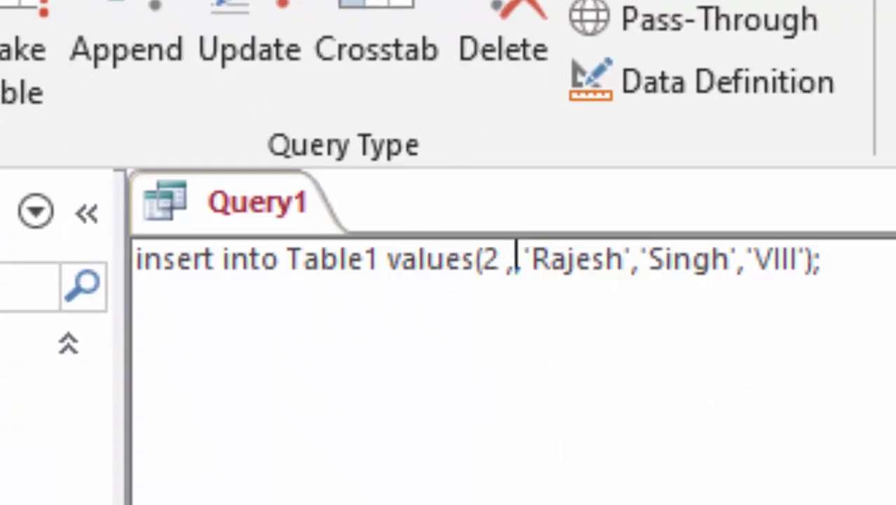
{"action": "key", "text": "BackSpace"}
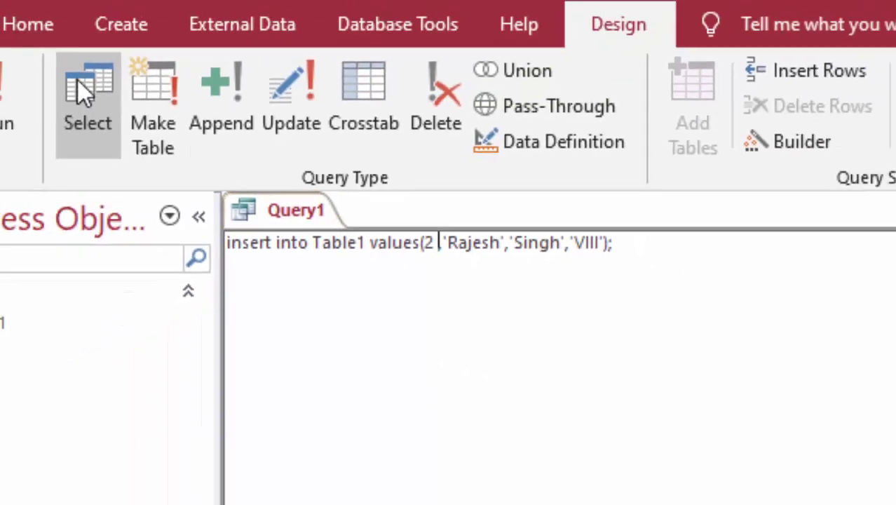
{"action": "left_click", "coordinate": [66, 112]}
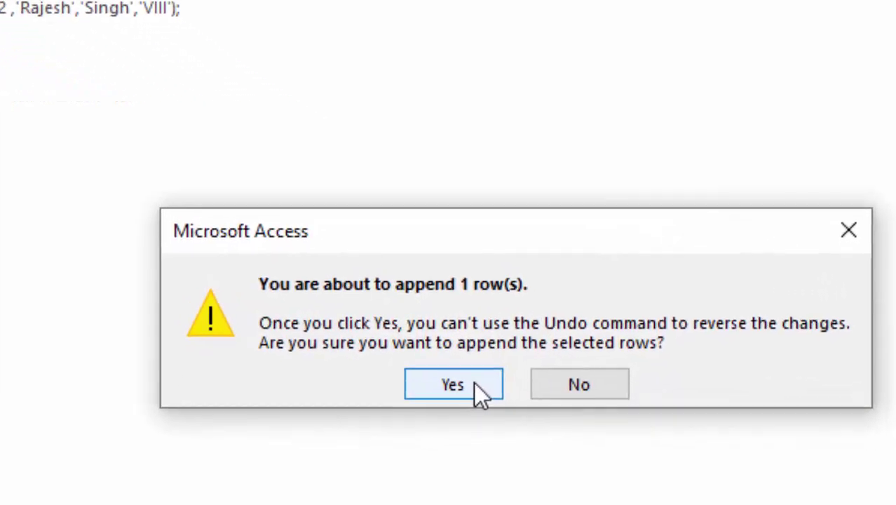
{"action": "left_click", "coordinate": [617, 426]}
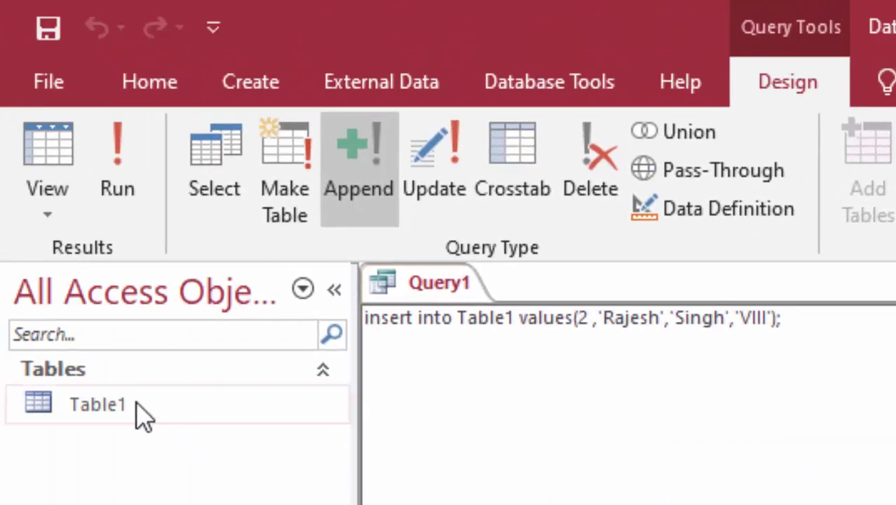
Open Table1 from the Navigation Pane and move down to the new ID 2, class VIII record.
{"action": "left_click", "coordinate": [134, 410]}
{"action": "double_click", "coordinate": [132, 403]}
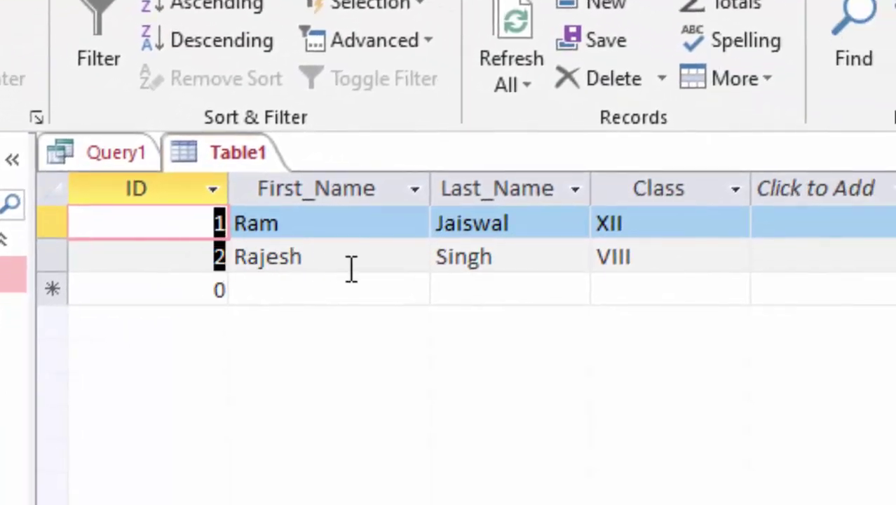
{"action": "key", "text": "Down"}
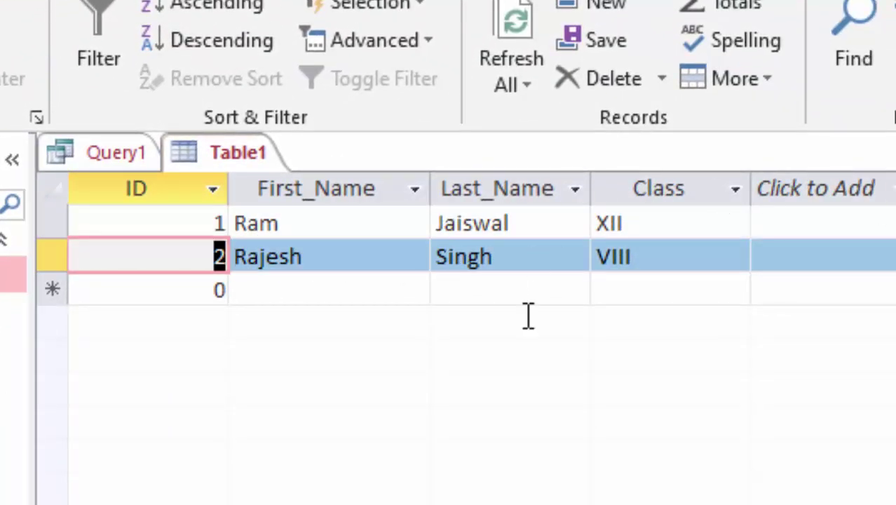